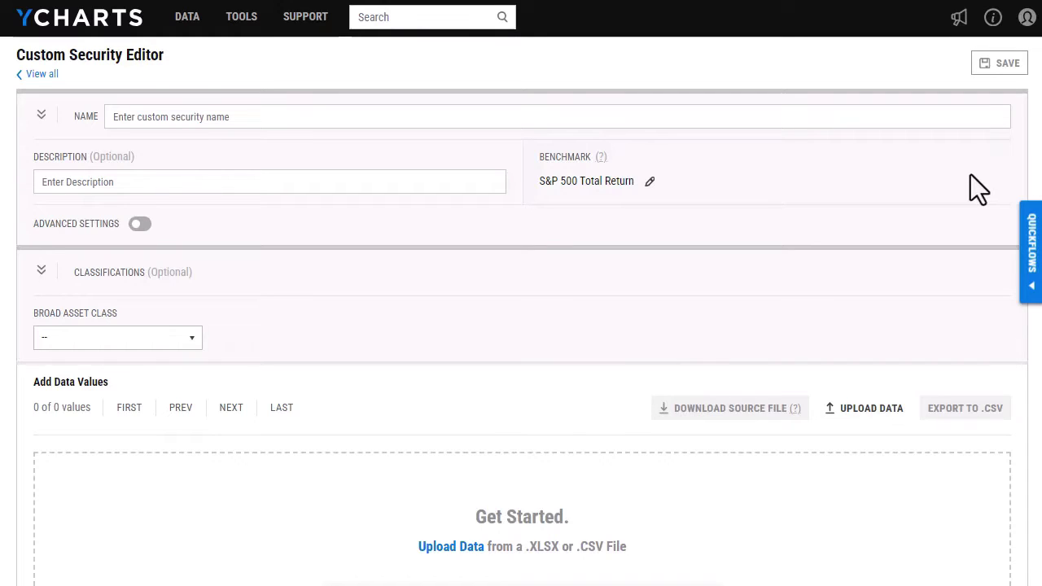
- Open the Upload Data dialog from the custom security's Add Data Values section
scroll(971, 187, "down", 2)
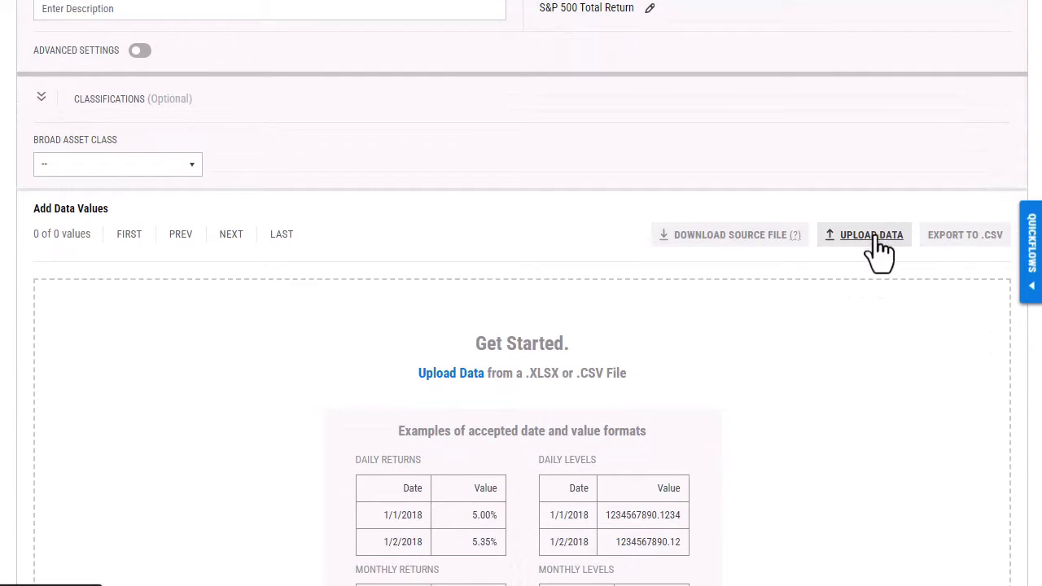
left_click(878, 237)
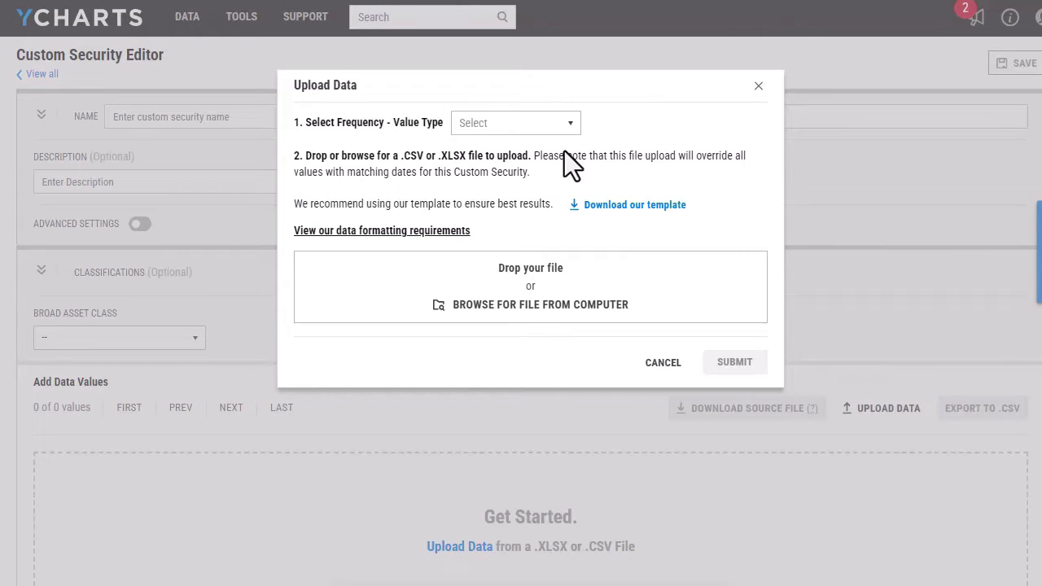
- Choose Any Levels and upload the file, loading 5053 values starting December 31, 2009
left_click(534, 123)
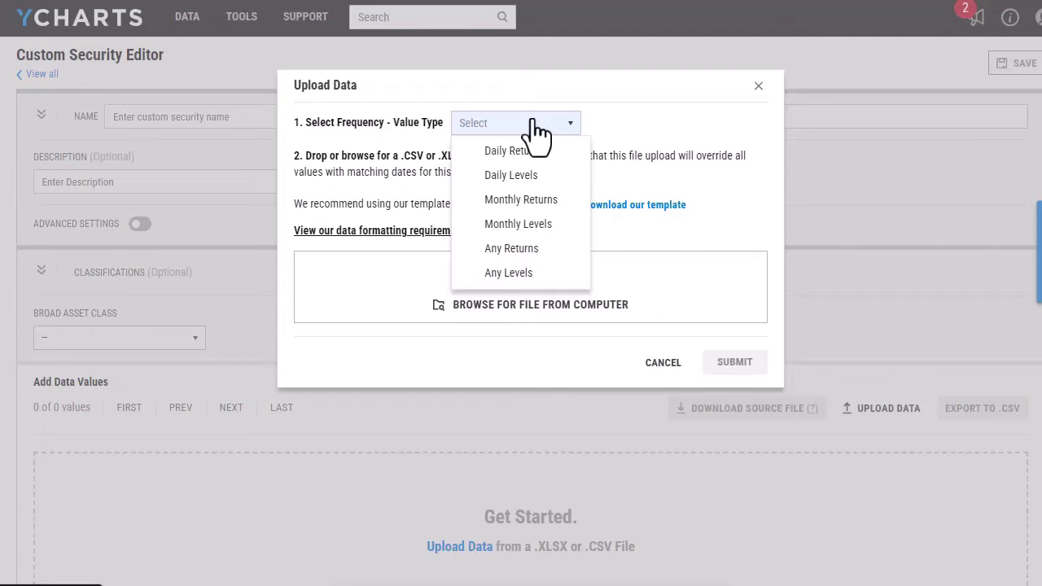
left_click(415, 231)
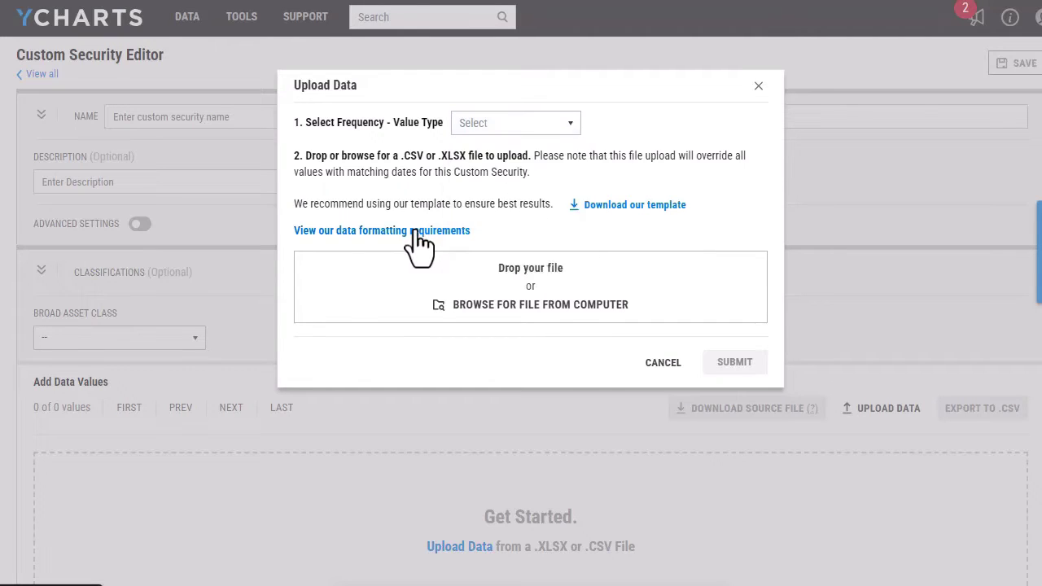
left_click(415, 231)
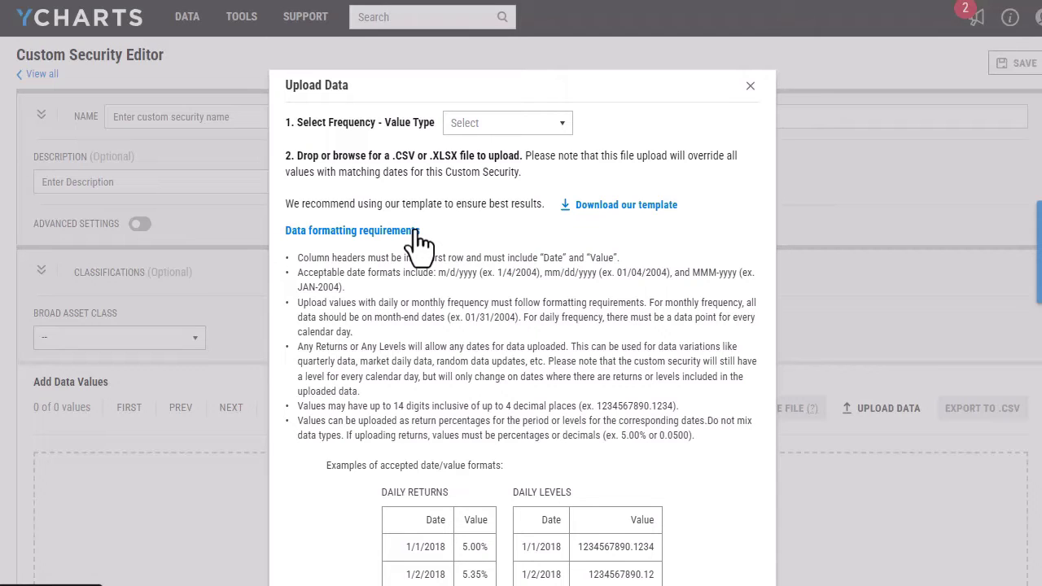
left_click(538, 133)
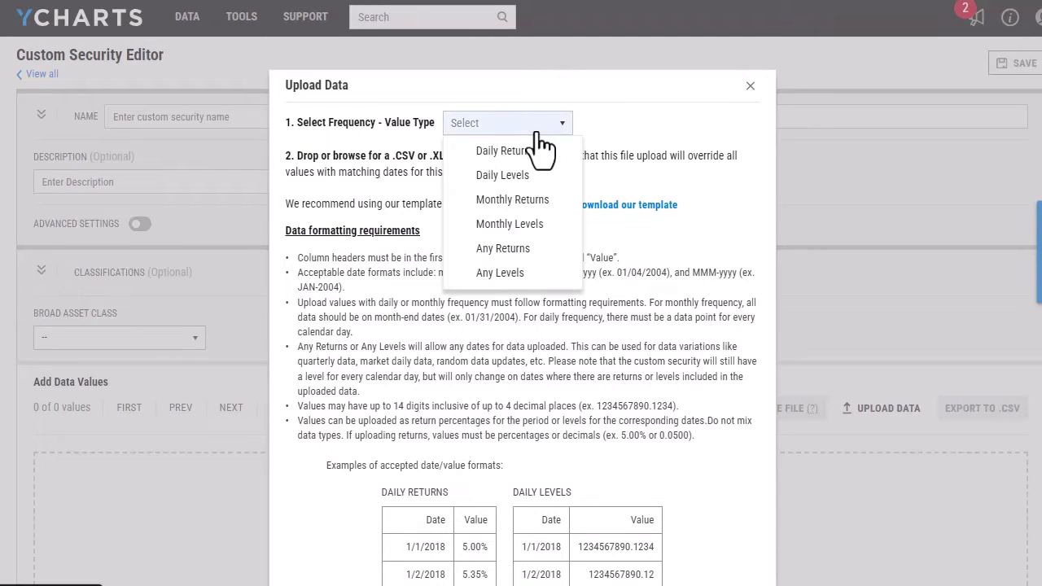
left_click(532, 277)
scroll(532, 285, "down", 1)
scroll(533, 285, "down", 4)
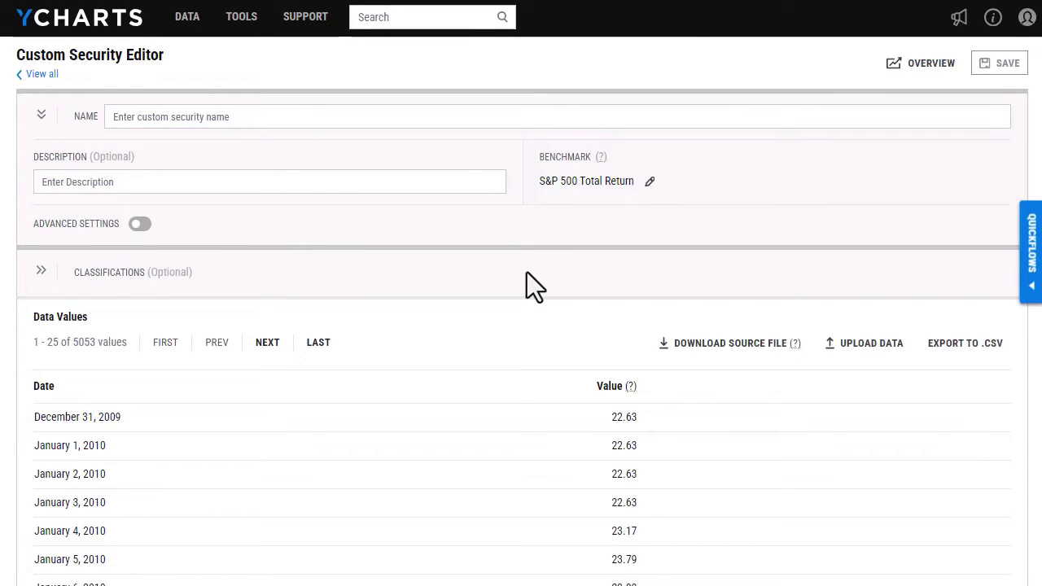
- Enter 'ETF Proxy' as the custom security's name, confirm it, and save
left_click(442, 122)
type("ETF Proxy")
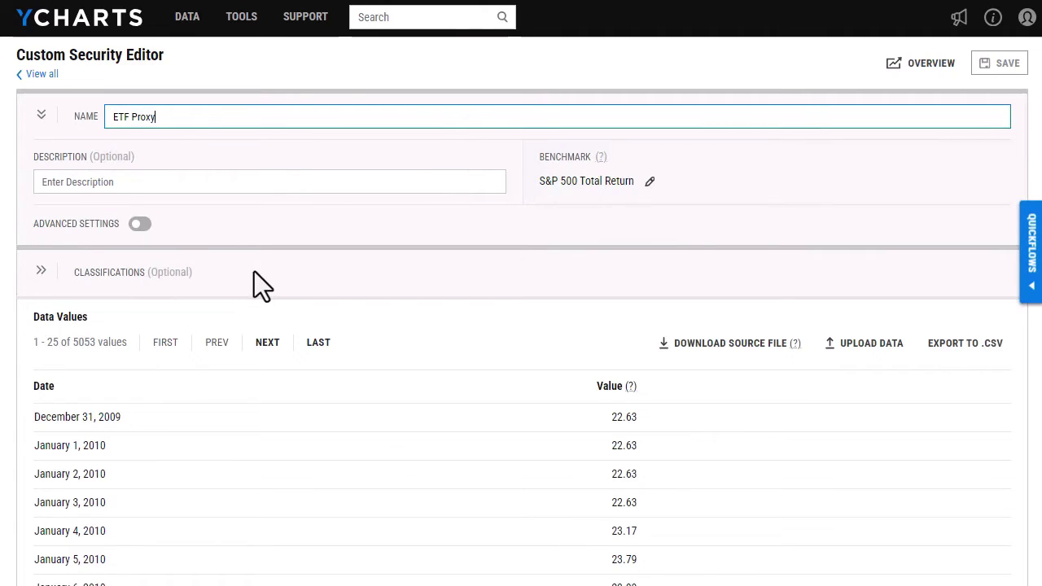
left_click(802, 181)
left_click(1007, 73)
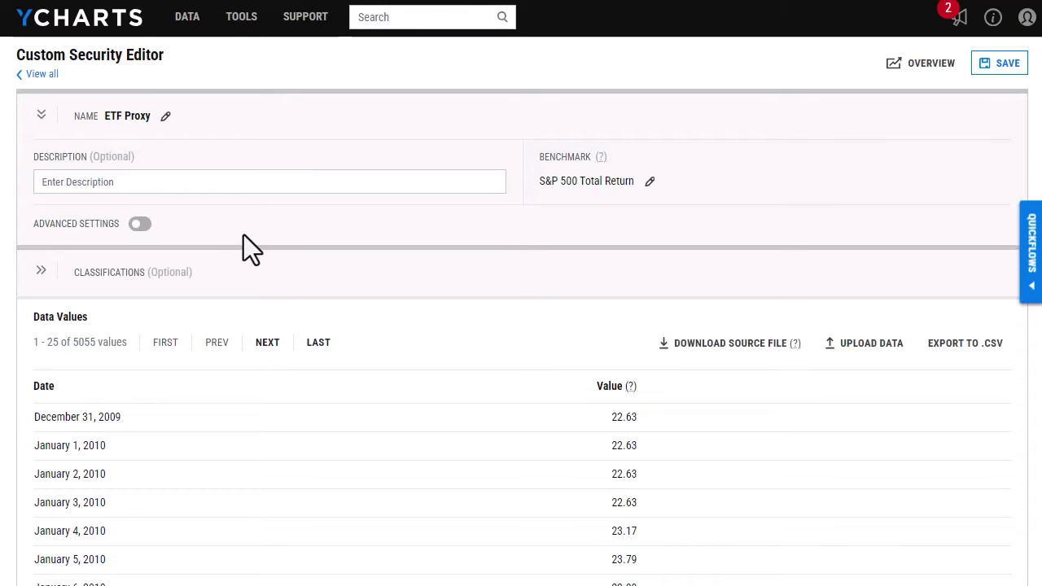
- In advanced settings, enable Expense Ratio at .35% and Yield at 1.2%
left_click(141, 225)
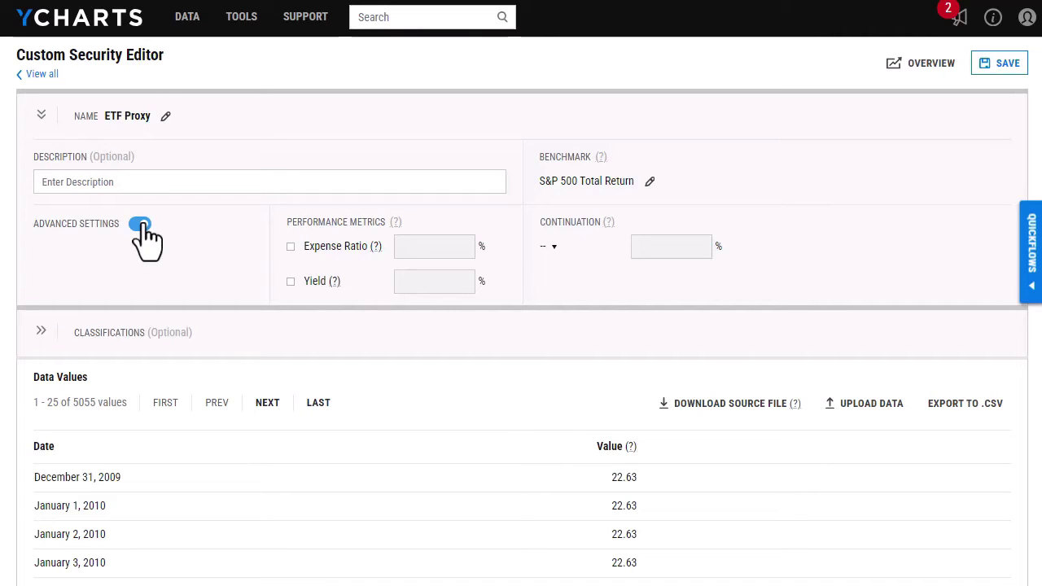
left_click(293, 247)
left_click(415, 247)
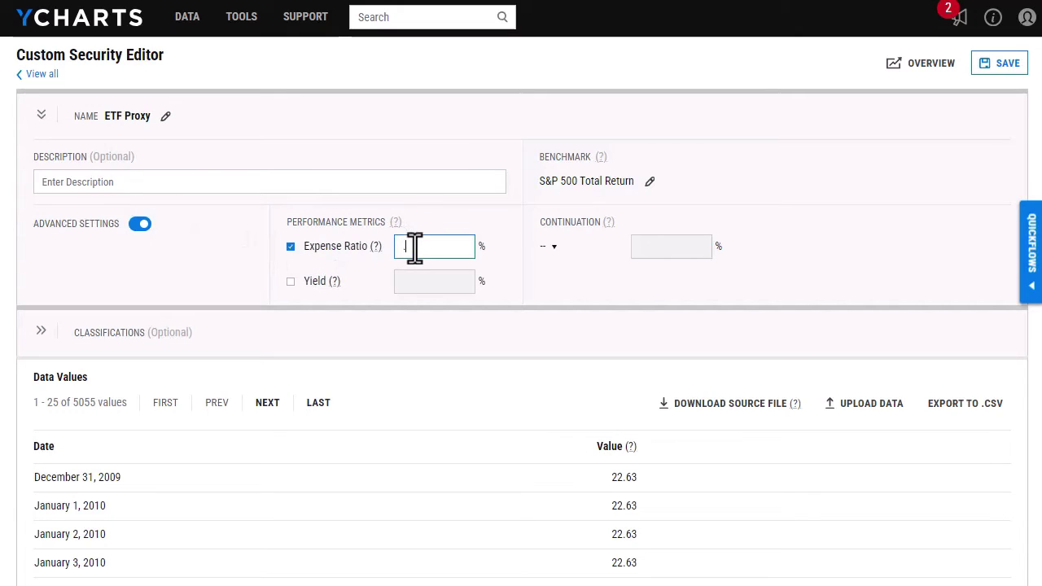
type("35")
left_click(290, 281)
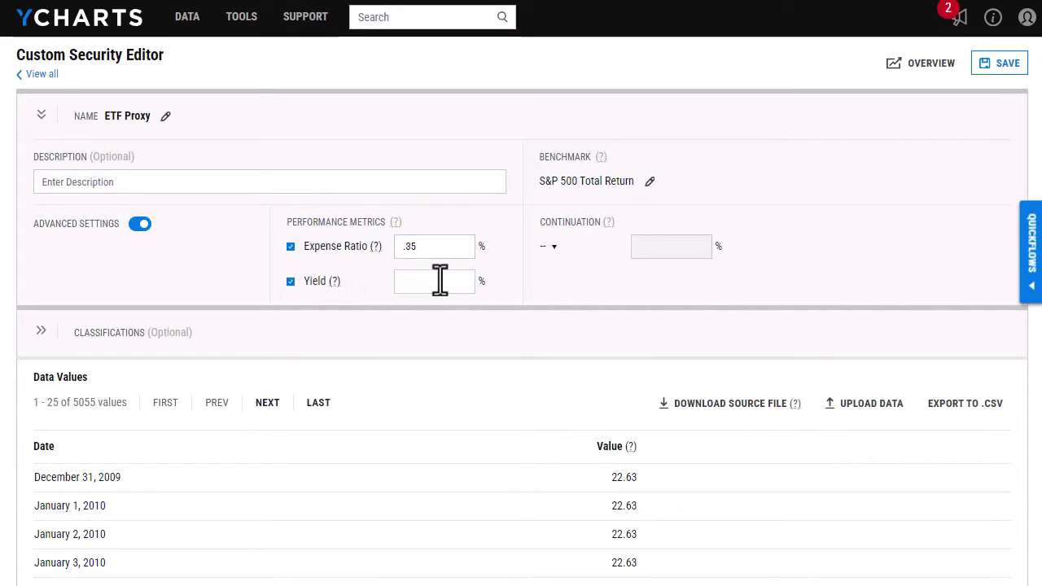
left_click(441, 280)
type("1.2")
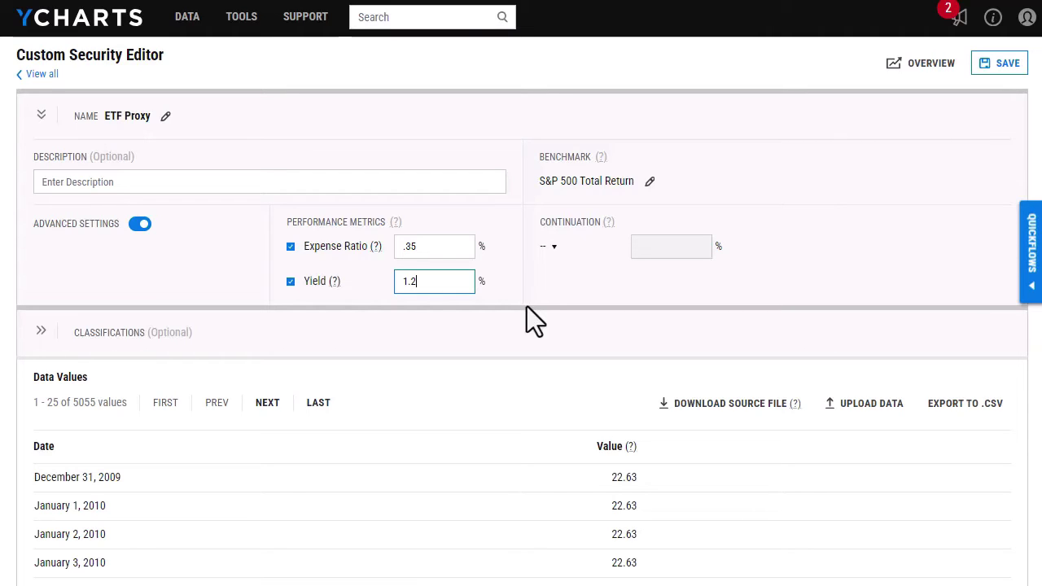
- Change ETF Proxy's Continuation type from Fixed to Static
left_click(554, 249)
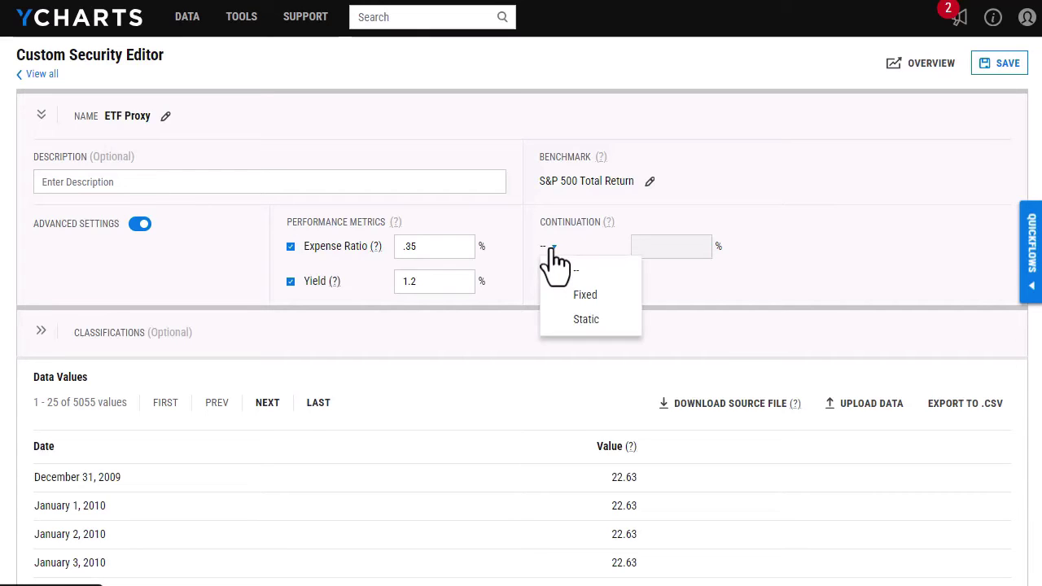
left_click(595, 296)
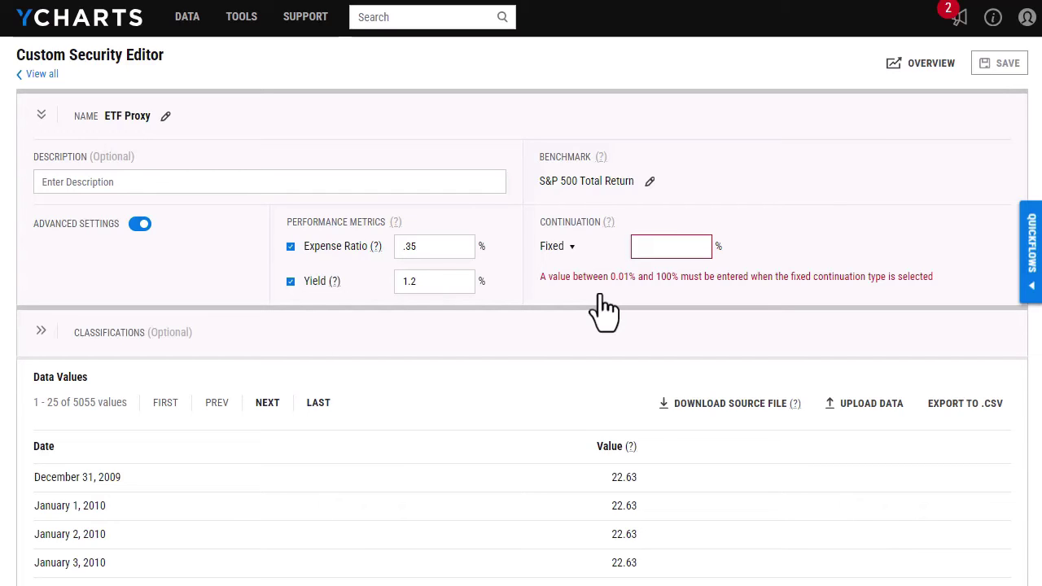
left_click(560, 248)
left_click(586, 320)
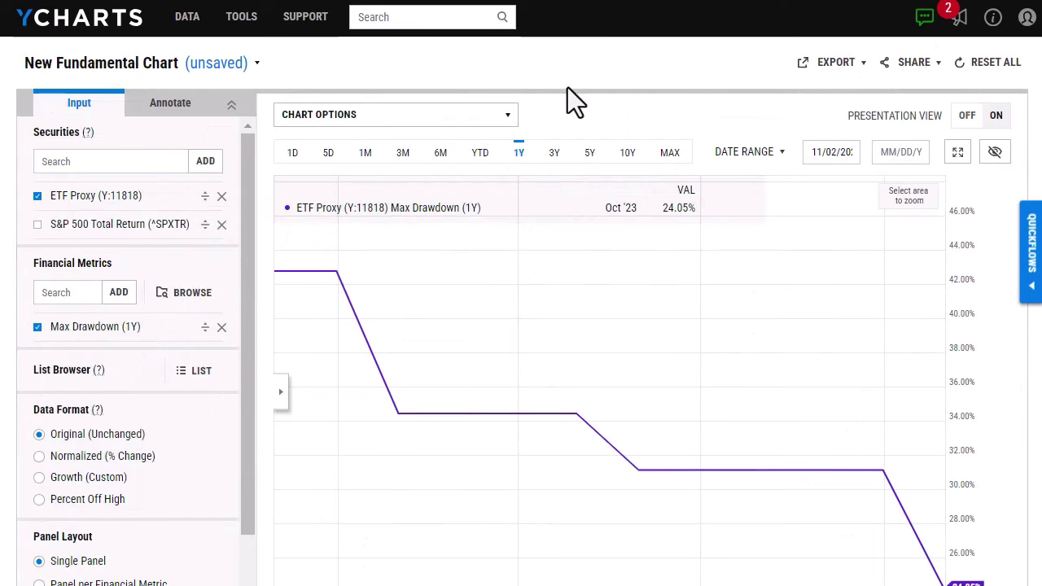
- Add S&P 500 Total Return to the ETF Proxy Max Drawdown chart
scroll(568, 87, "down", 1)
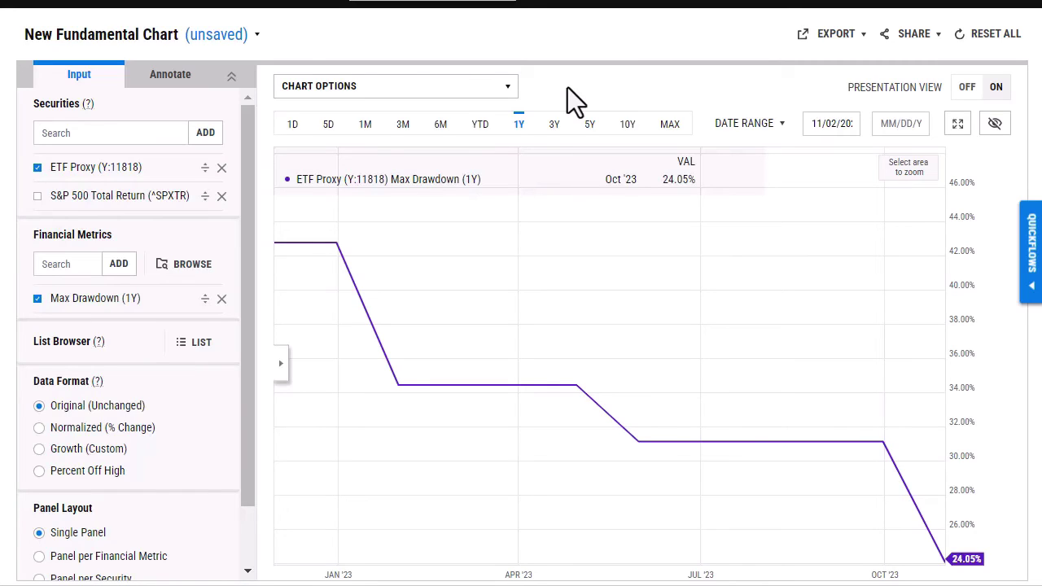
left_click(68, 263)
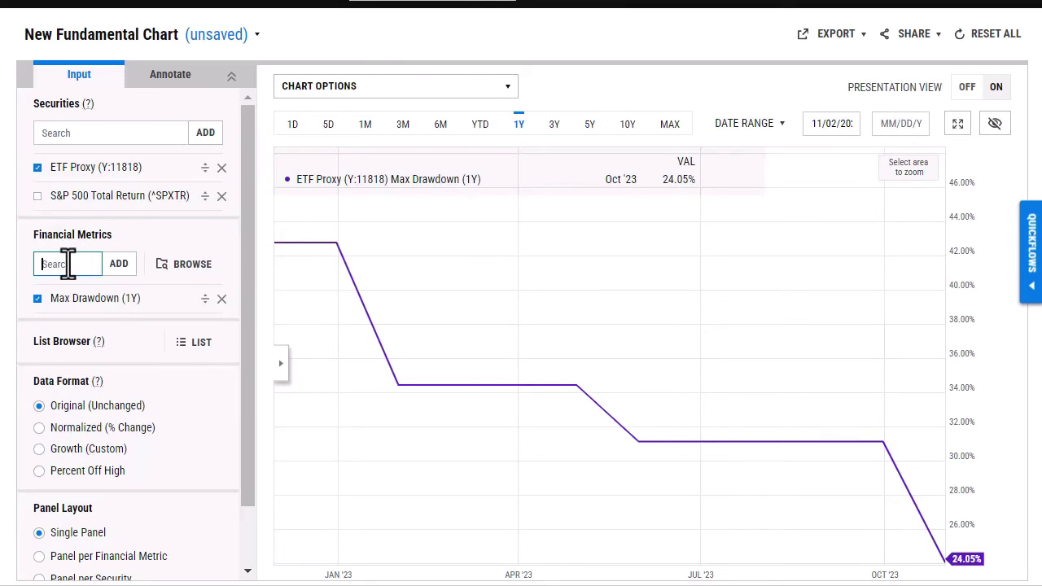
left_click(37, 196)
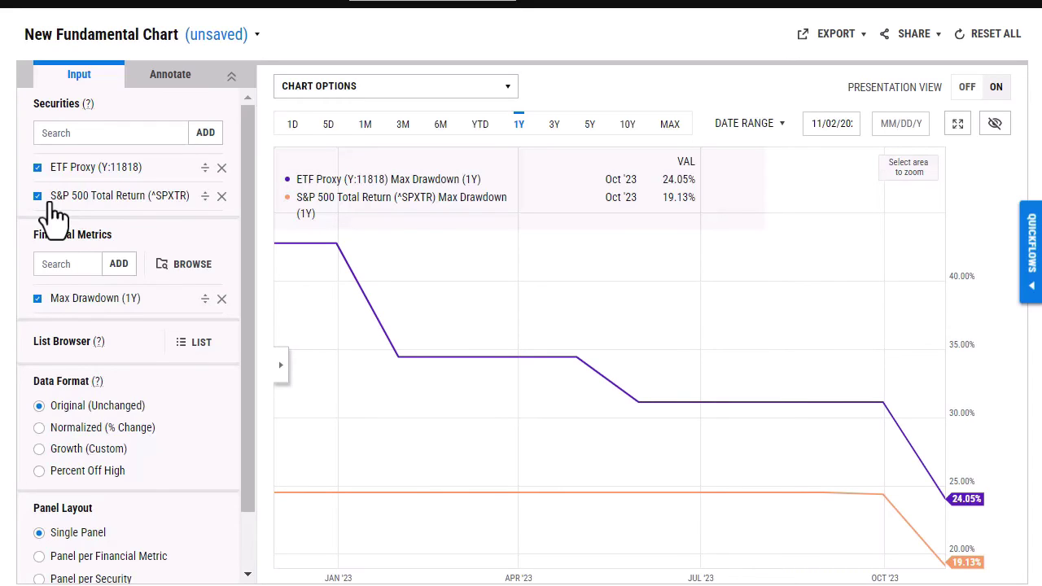
scroll(480, 21, "up", 1)
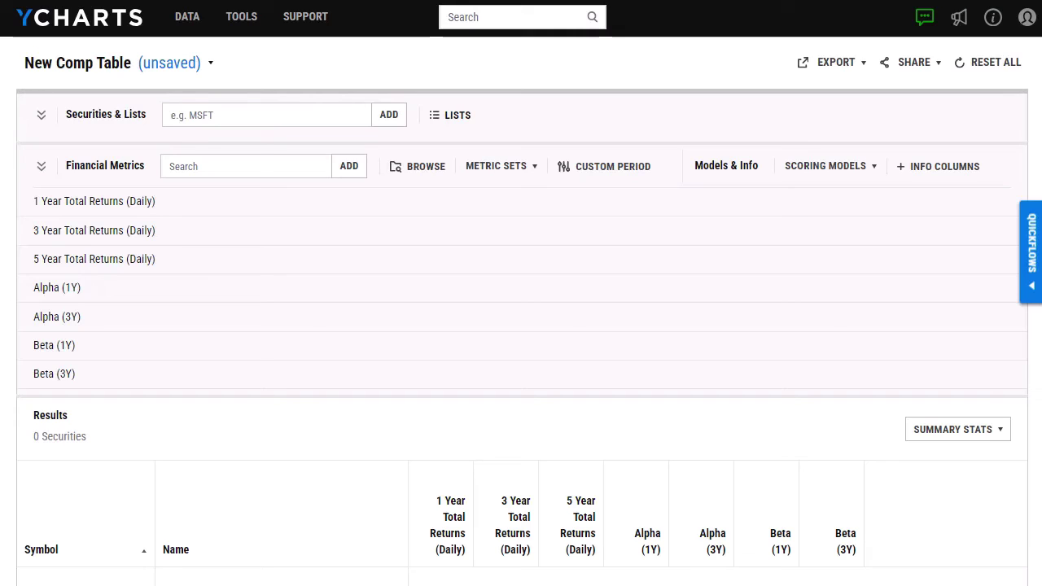
- Add the ETF Proxy custom security to the Comp Table via 'etf proxy' search
left_click(261, 122)
type("etf proxy")
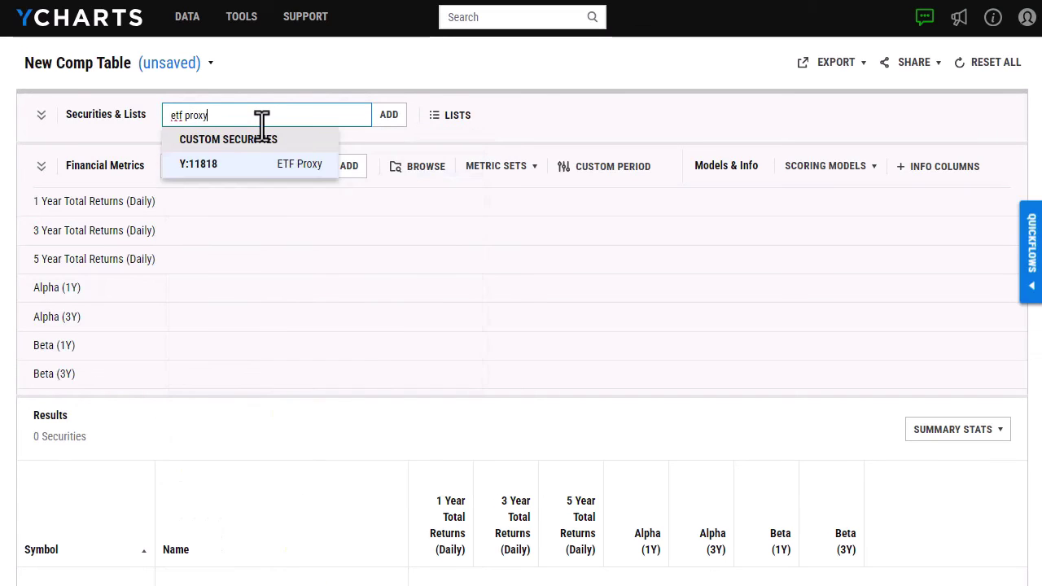
left_click(219, 169)
scroll(224, 187, "down", 1)
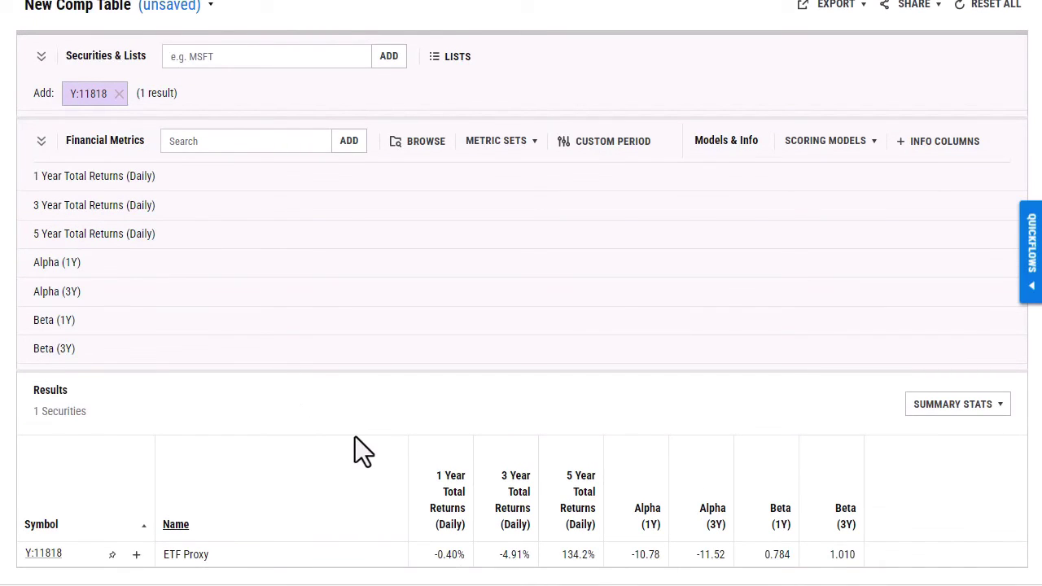
scroll(356, 439, "up", 1)
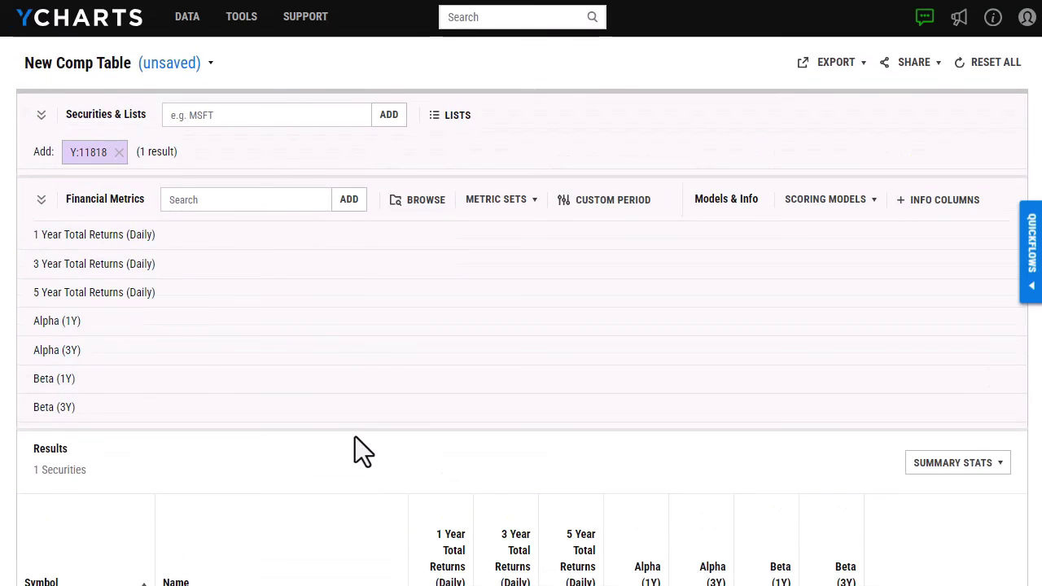
- Search 'ishares ener' to bring up IYE and FSENX for the comparison
left_click(294, 113)
type("ishares ener")
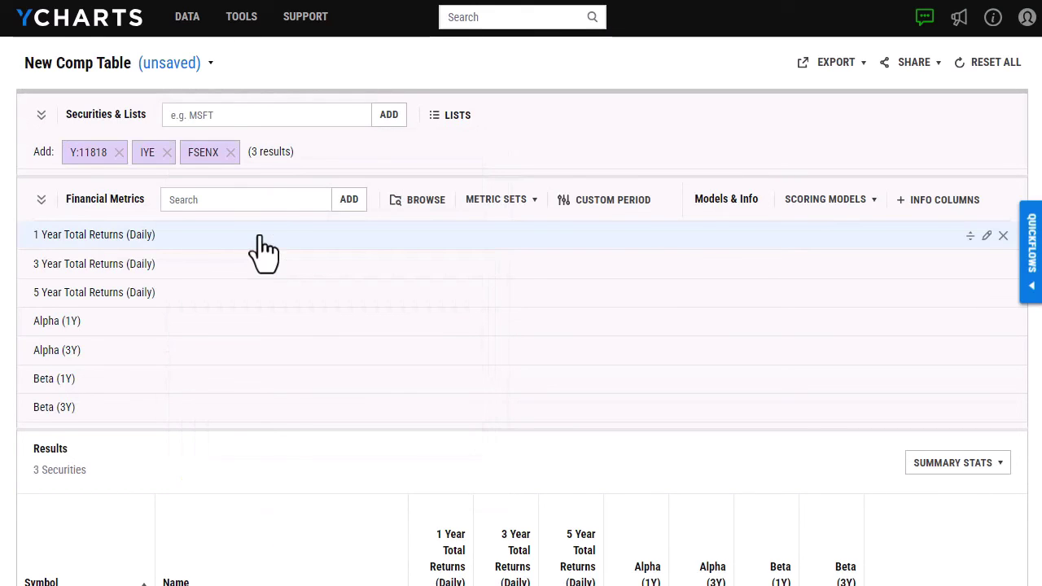
scroll(260, 244, "down", 2)
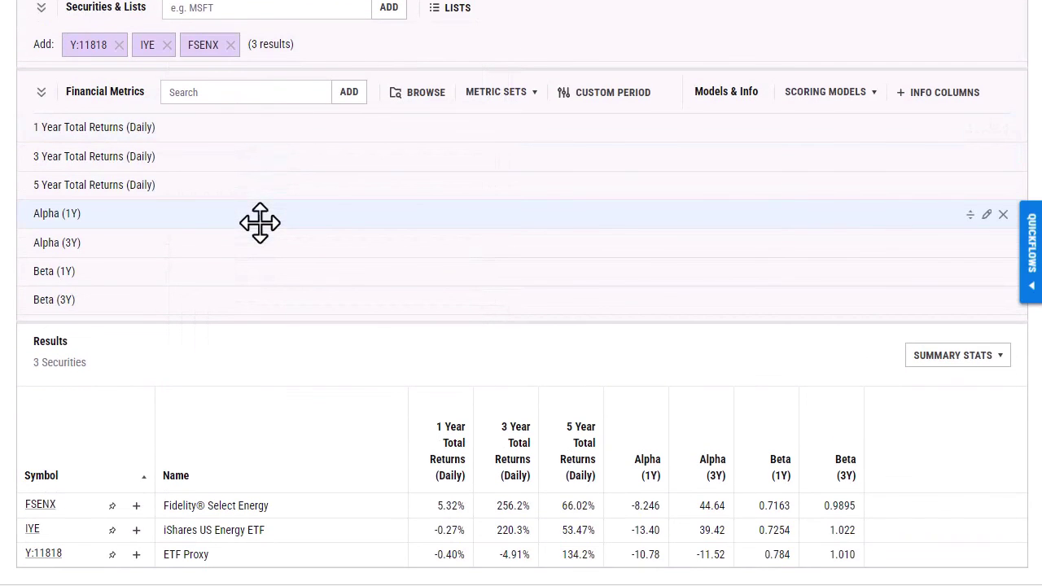